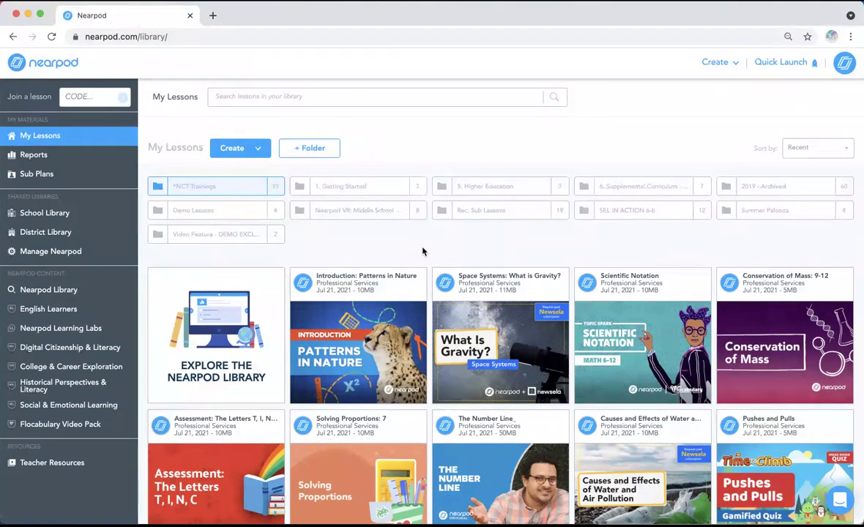
- Start a new blank lesson from the Create menu on My Lessons
left_click(214, 147)
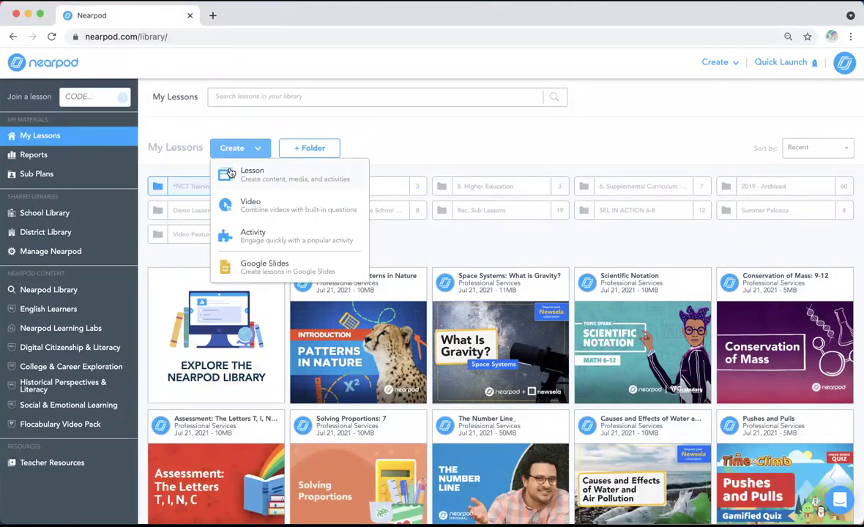
left_click(230, 174)
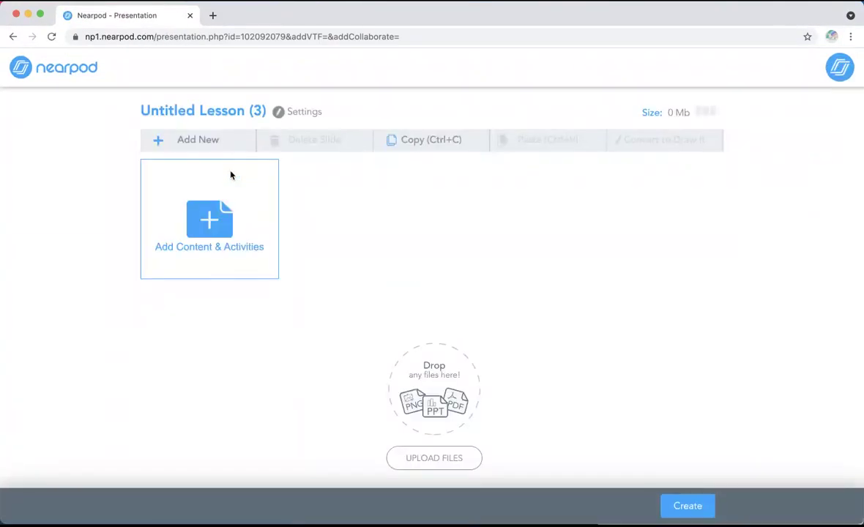
- Add a Drag and Drop activity from the lesson's content and activity choices
left_click(211, 234)
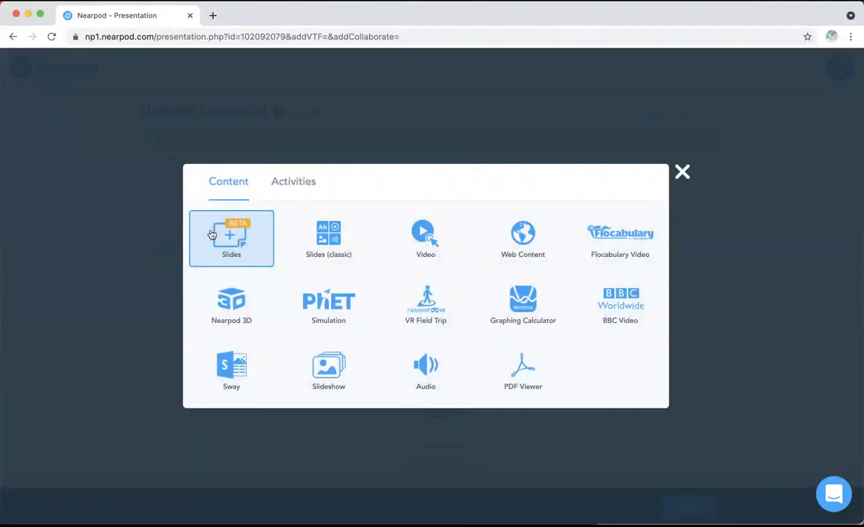
left_click(289, 186)
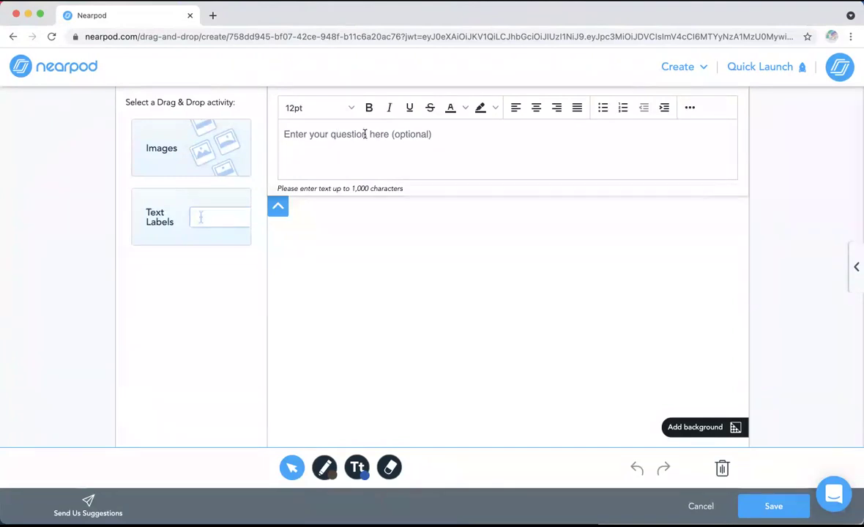
- Try the 4 Columns and 3 Columns backgrounds, then settle on the T-shaped template
left_click(712, 432)
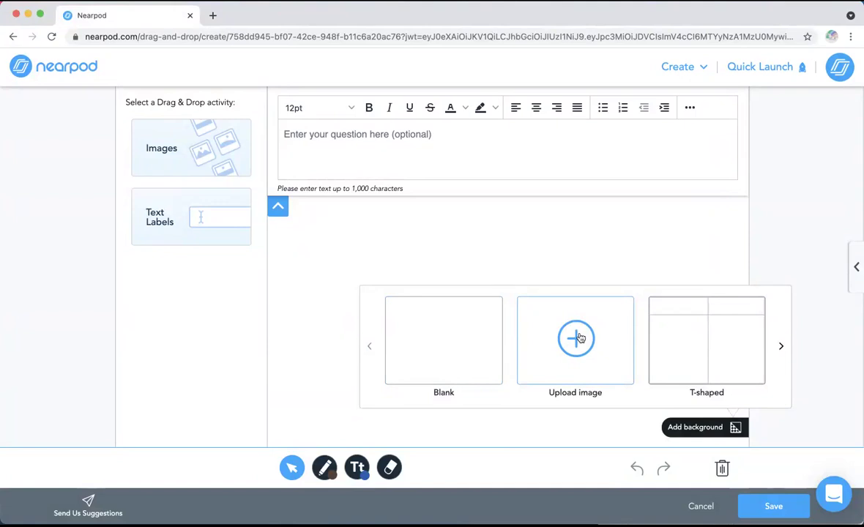
left_click(778, 352)
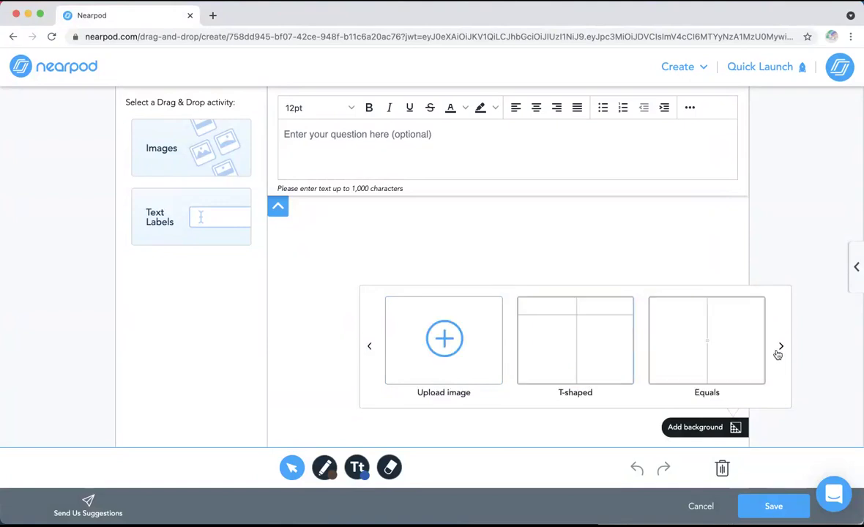
left_click(779, 352)
left_click(779, 352)
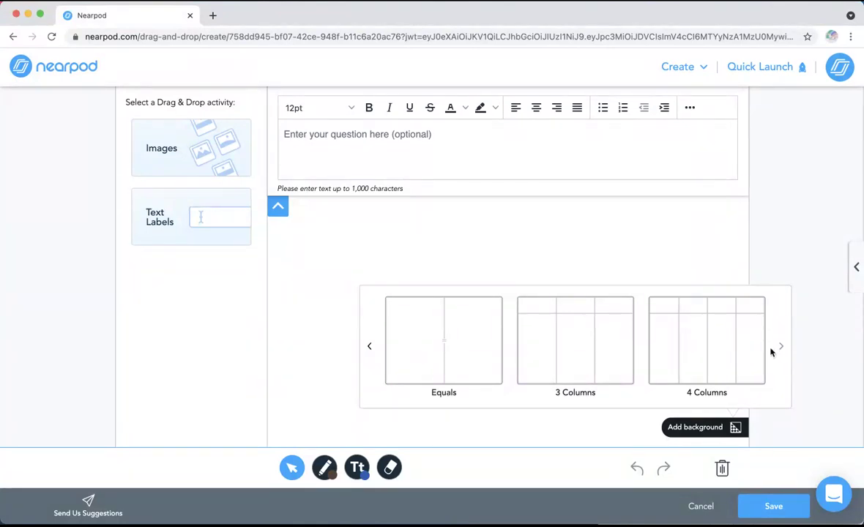
left_click(725, 344)
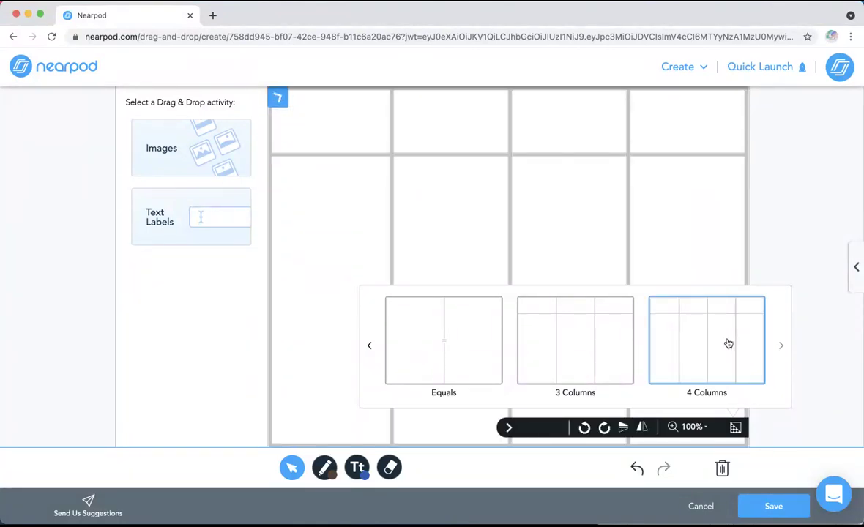
left_click(592, 342)
left_click(371, 345)
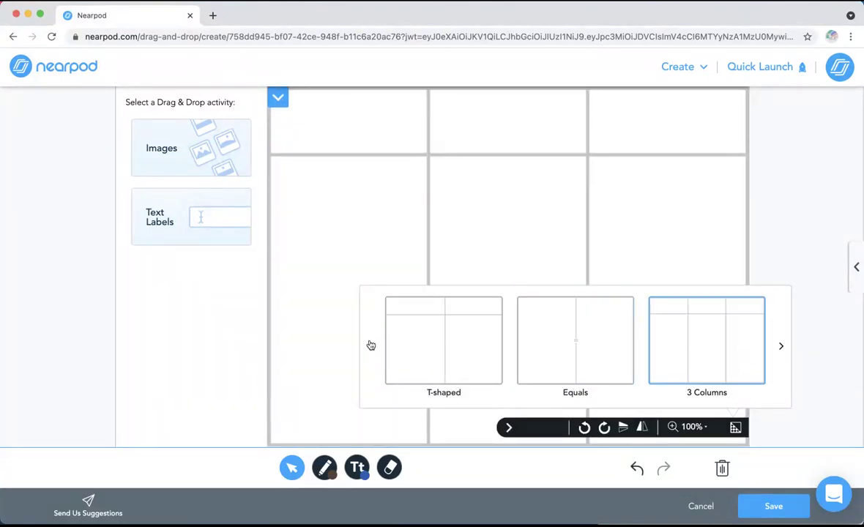
left_click(371, 345)
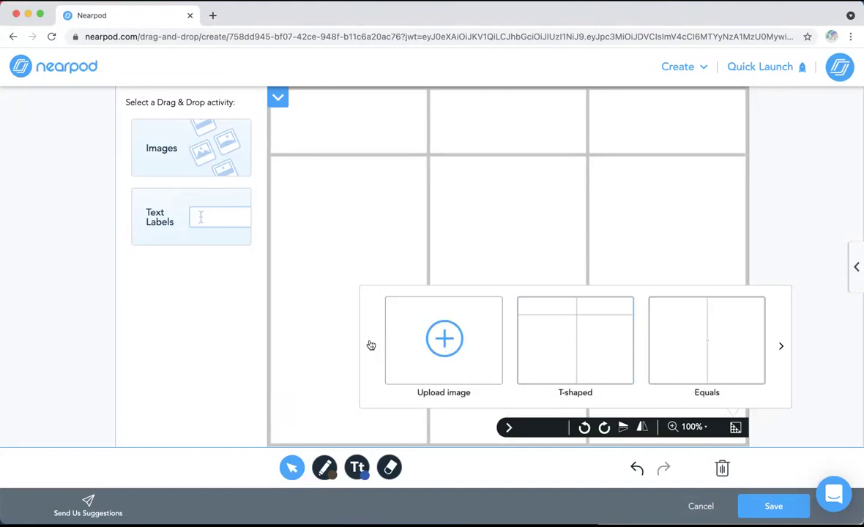
left_click(450, 341)
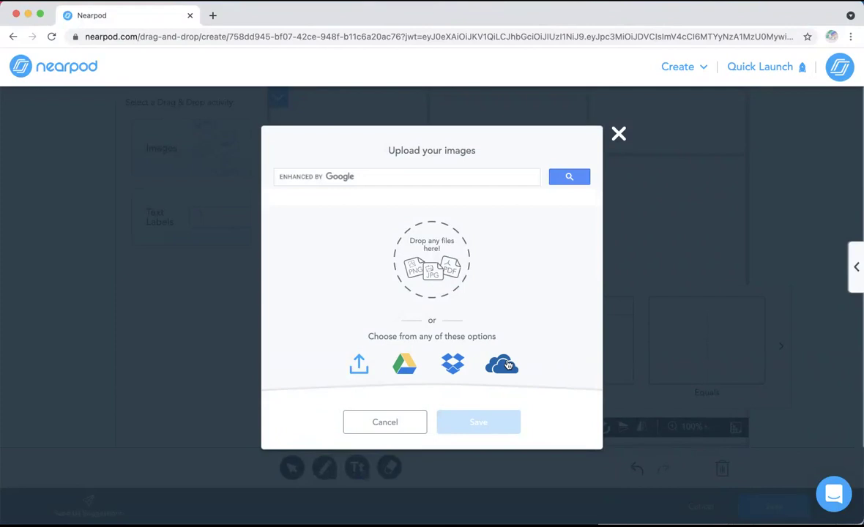
left_click(618, 133)
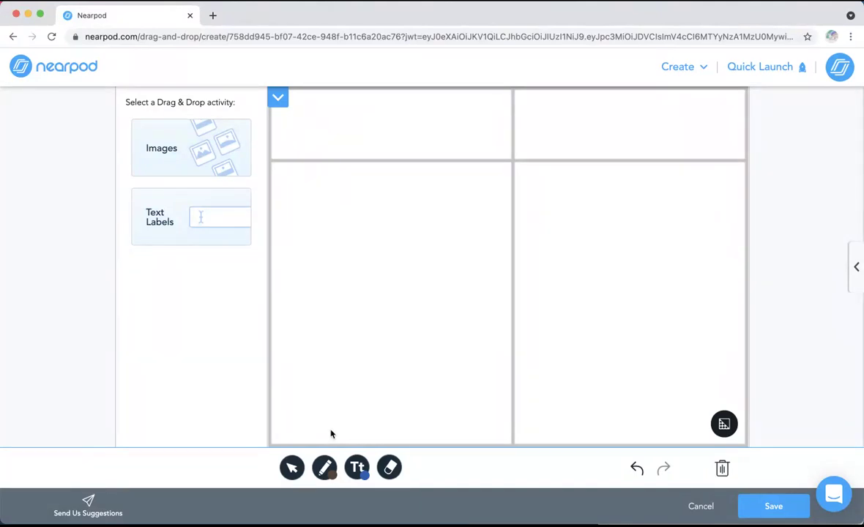
left_click(298, 476)
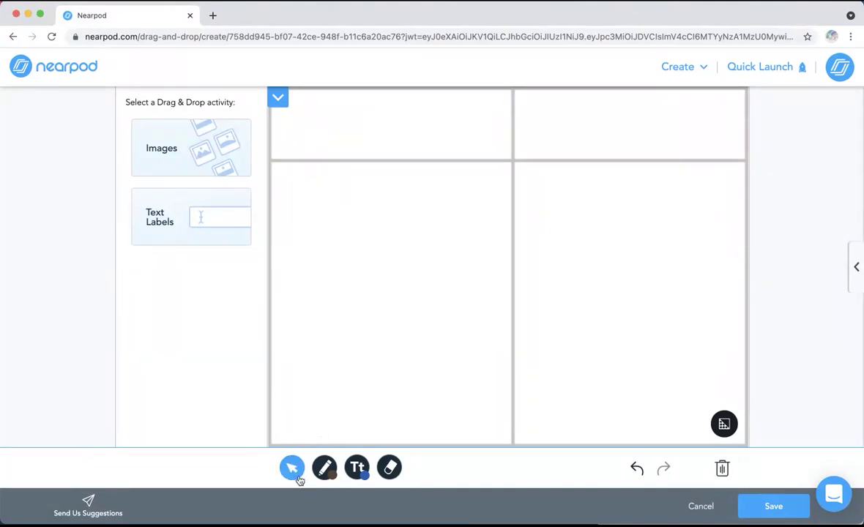
- Add a 'Living Things' text box in the top-left header cell
left_click(360, 470)
left_click_drag(435, 208, 330, 100)
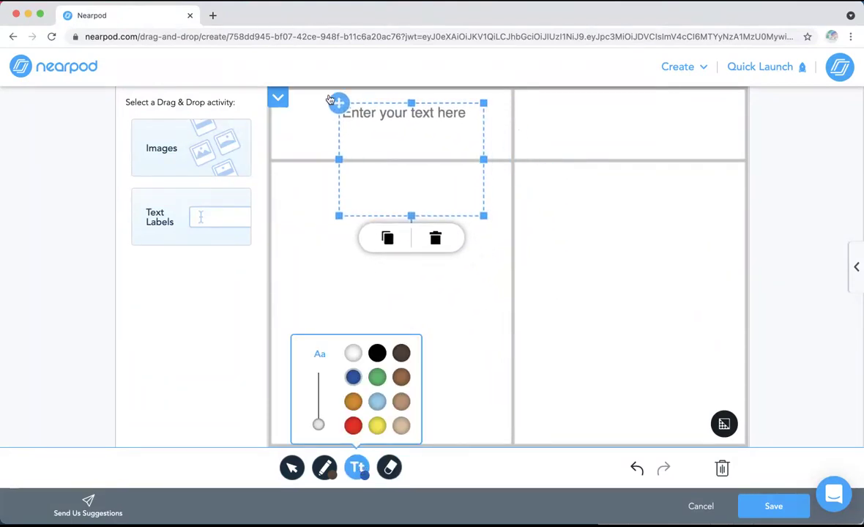
left_click(361, 114)
type("Living Things")
- Add a 'Nonliving Things' text box in the top-right header cell
left_click(357, 467)
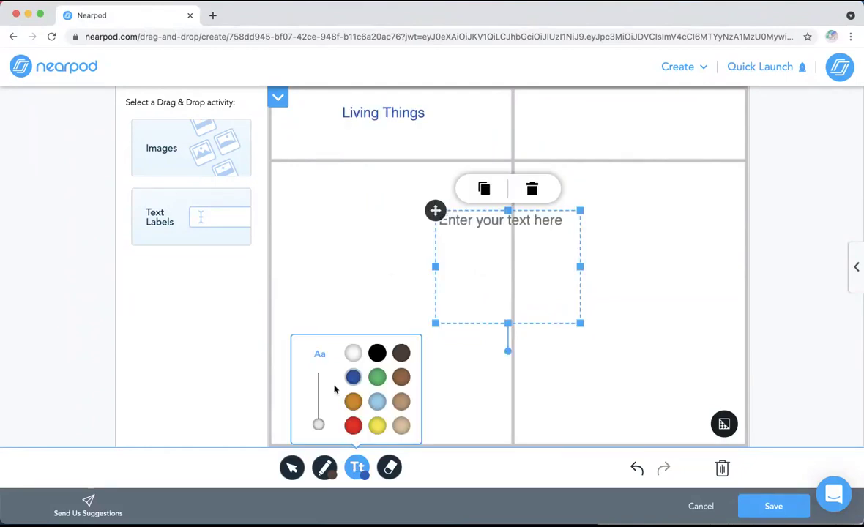
left_click_drag(435, 210, 585, 103)
left_click(596, 128)
type("Nonliving Things")
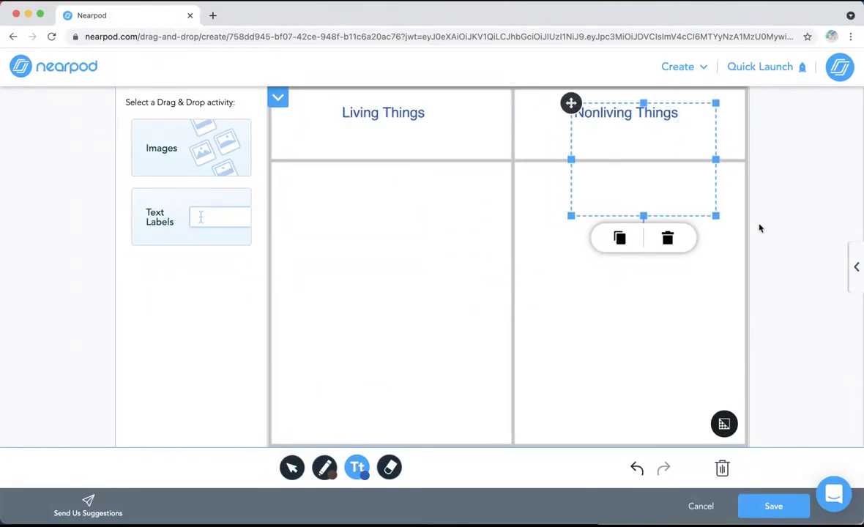
left_click(708, 260)
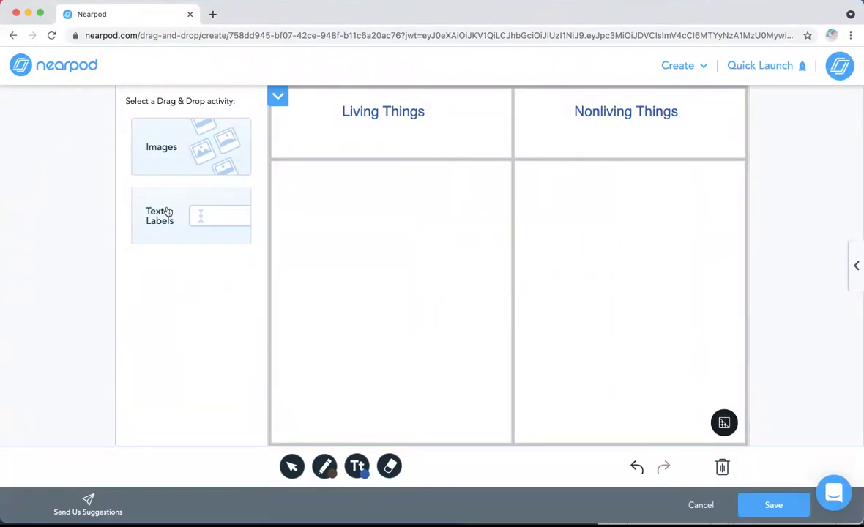
left_click(190, 149)
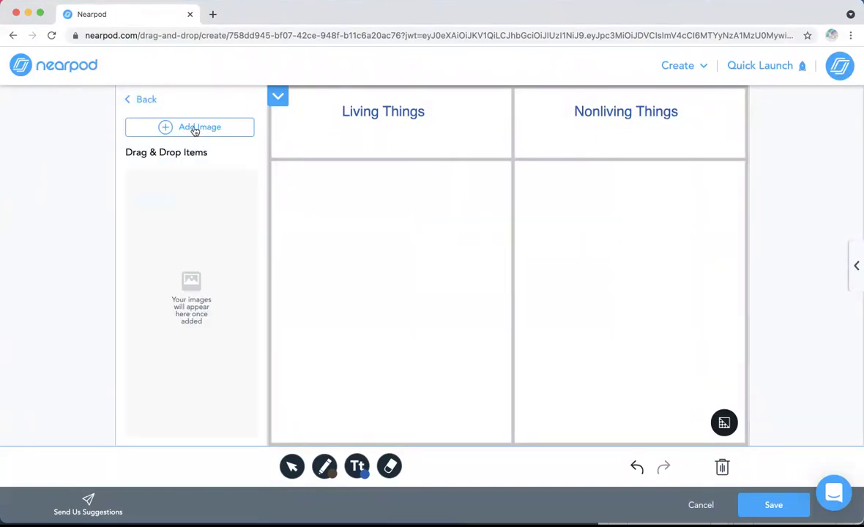
- Add a frog picture from a web search for 'frog' as a large-size drag item
left_click(194, 130)
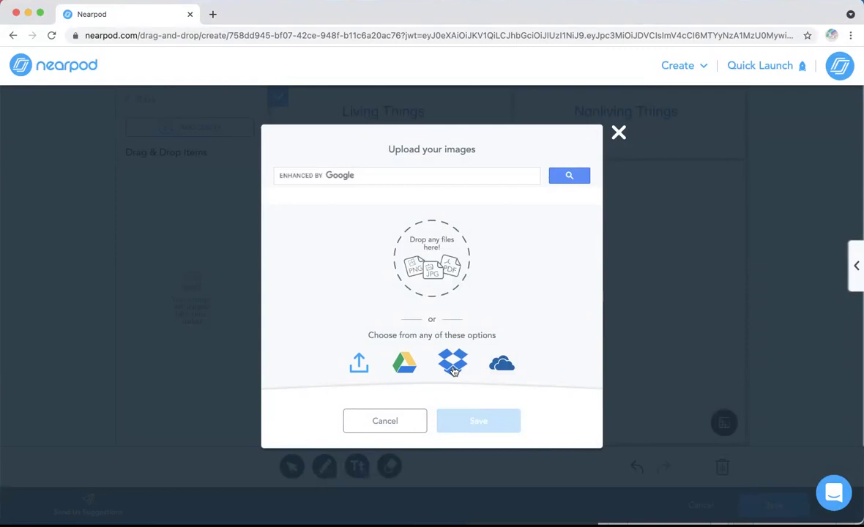
left_click(423, 179)
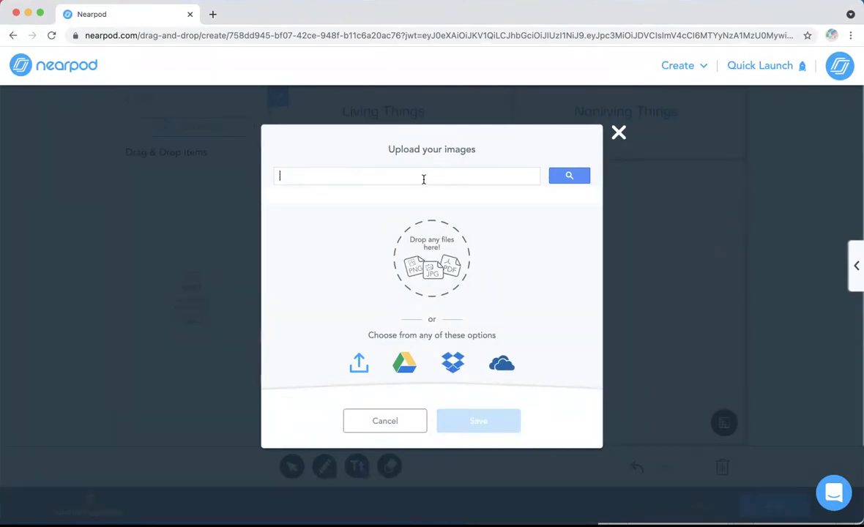
type("frog")
key("Return")
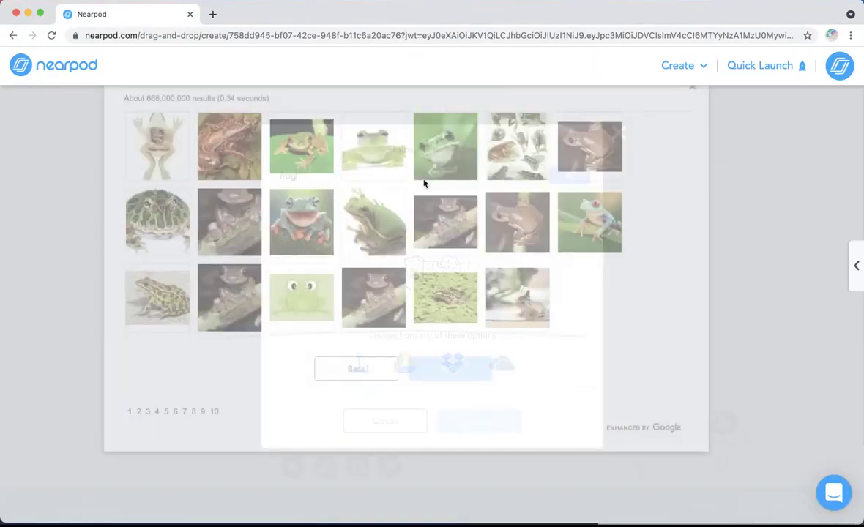
left_click(319, 223)
left_click(446, 366)
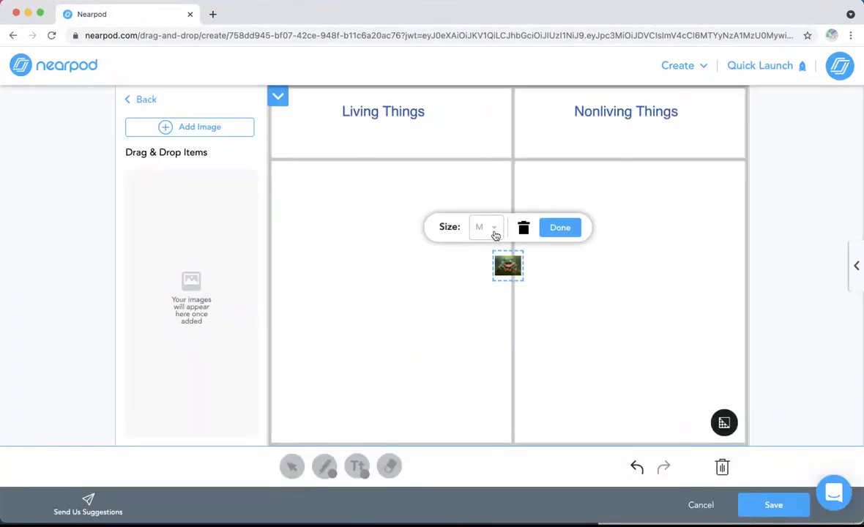
left_click(495, 234)
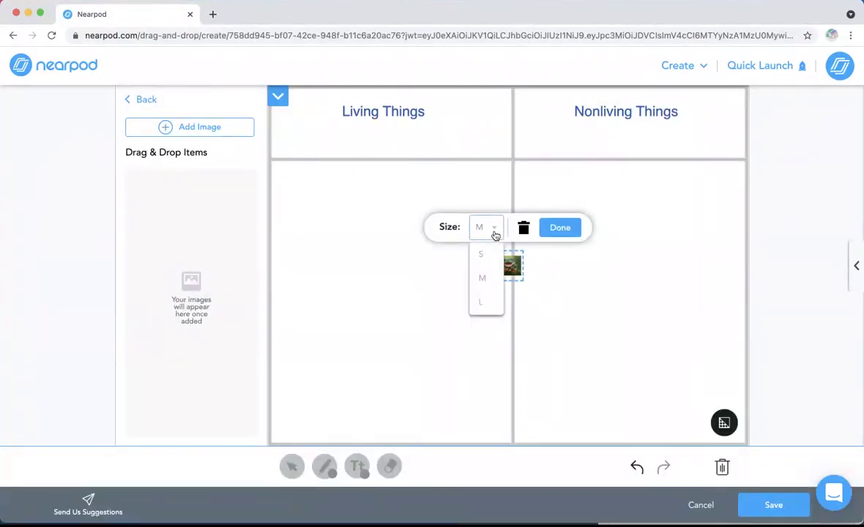
left_click(486, 301)
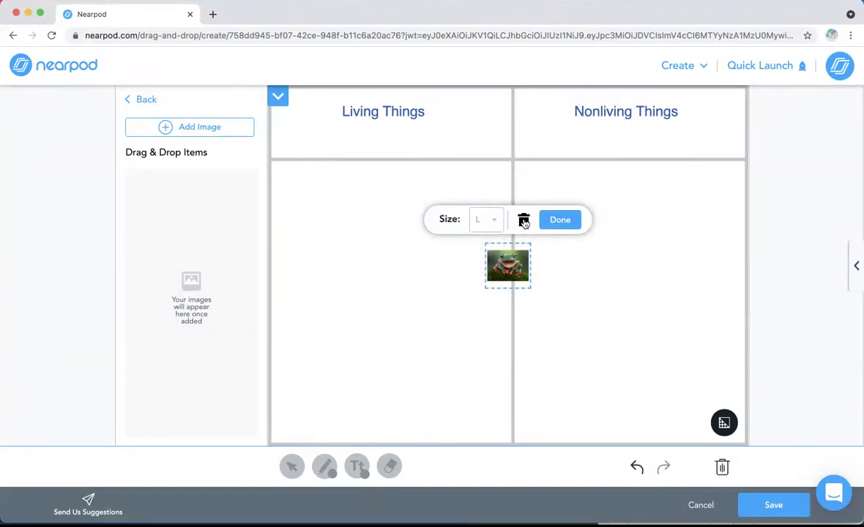
left_click(563, 219)
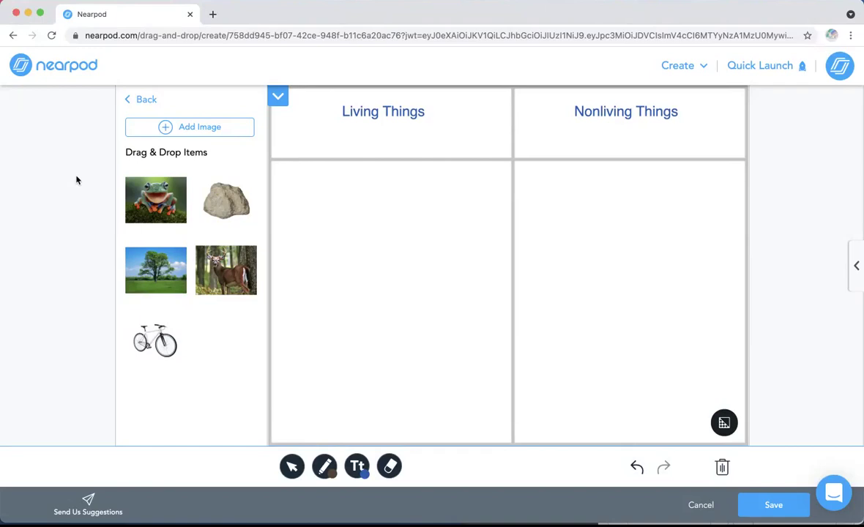
- Save the living/nonliving slide and enter the question 'Put the events in the correct order.'
left_click(765, 509)
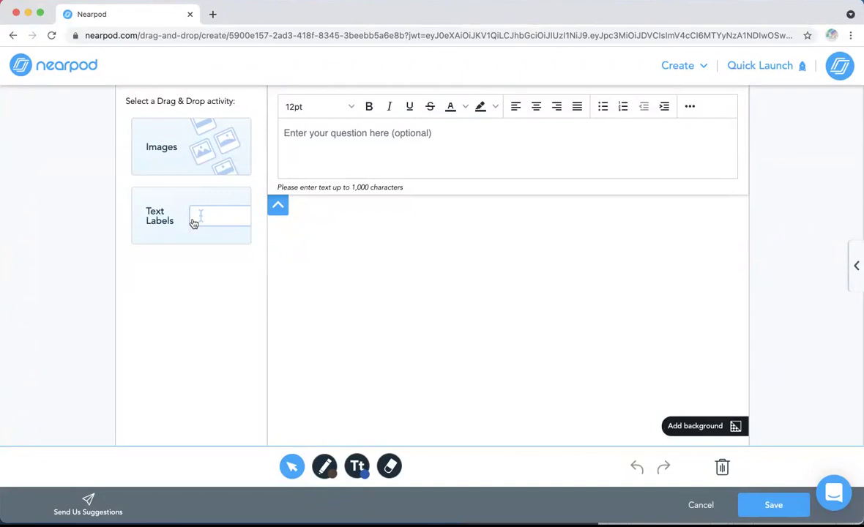
left_click(387, 154)
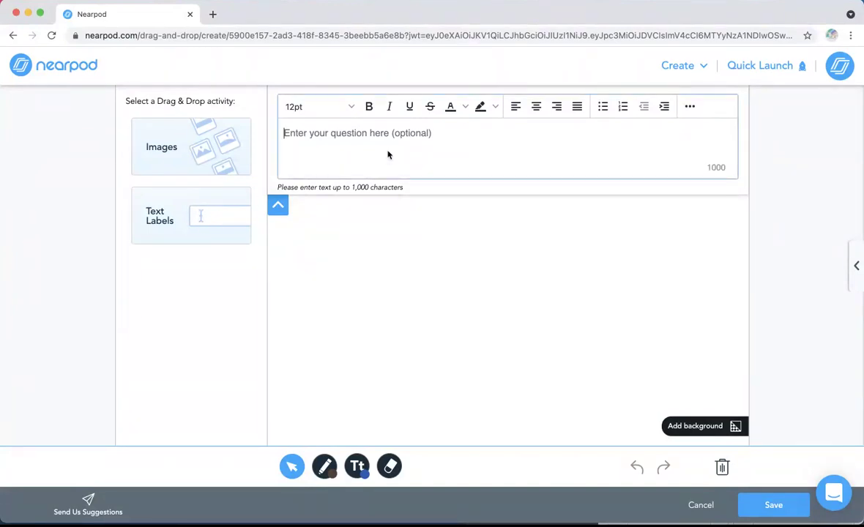
type("Put the events in the correct order.")
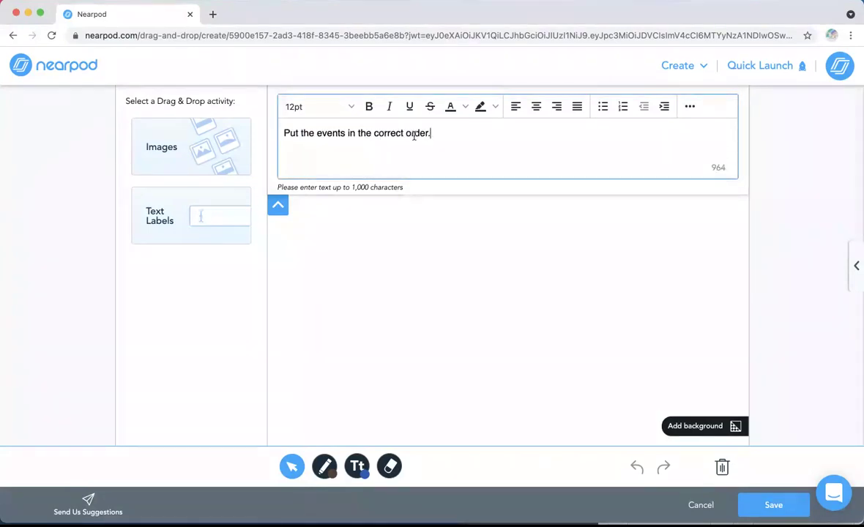
- Set a blank timeline template from an image search as the slide background
left_click(676, 426)
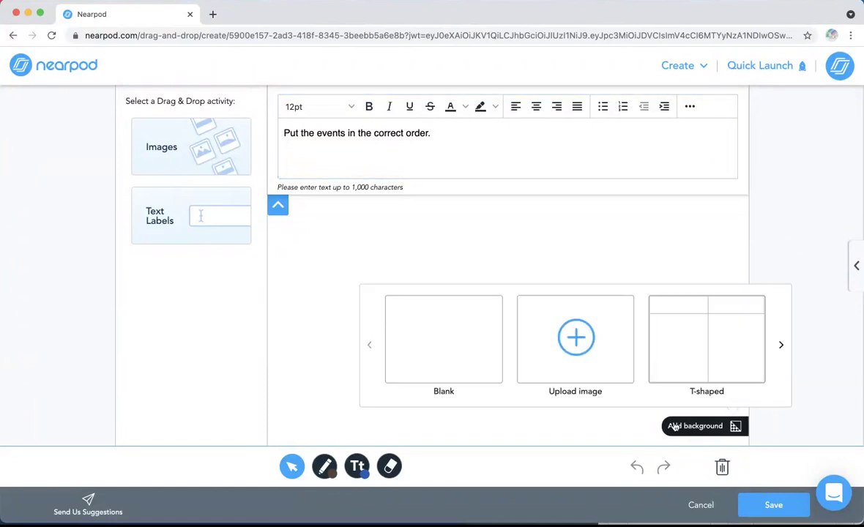
left_click(575, 336)
left_click(407, 183)
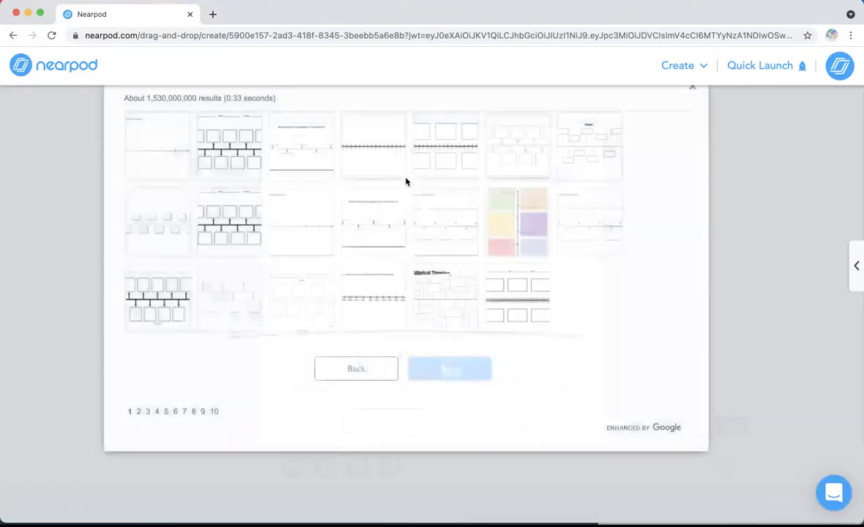
left_click(380, 209)
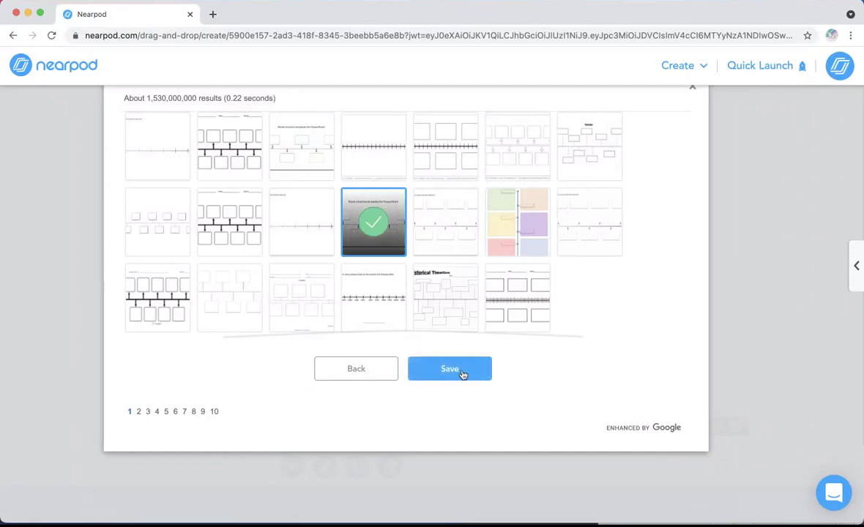
left_click(457, 371)
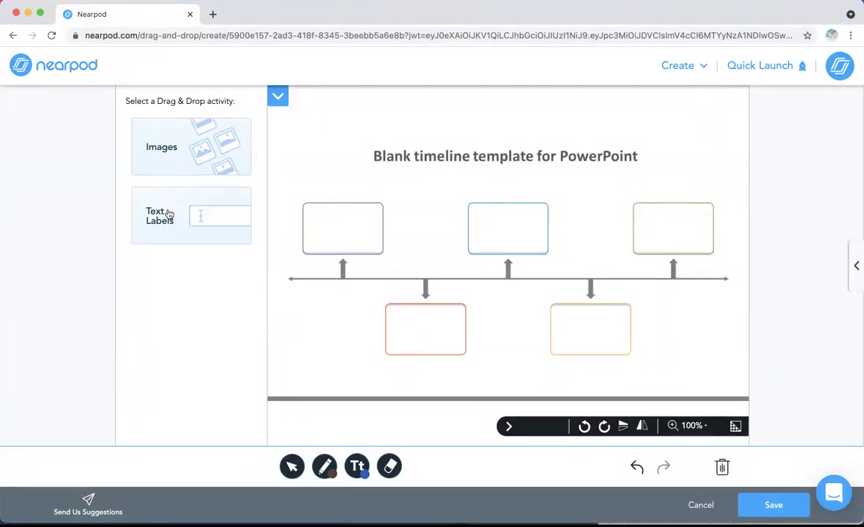
left_click(169, 214)
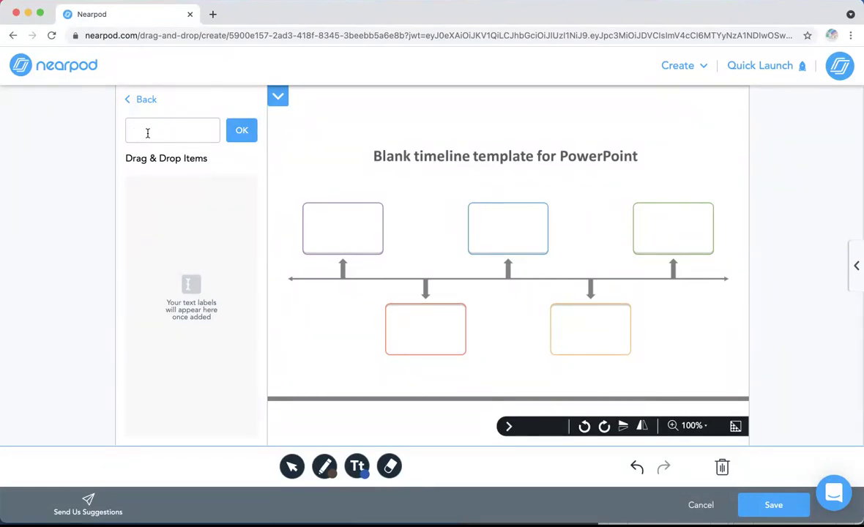
- Add large text labels Event 1 and Event 2, then save the timeline slide
type("Event 1")
left_click(242, 134)
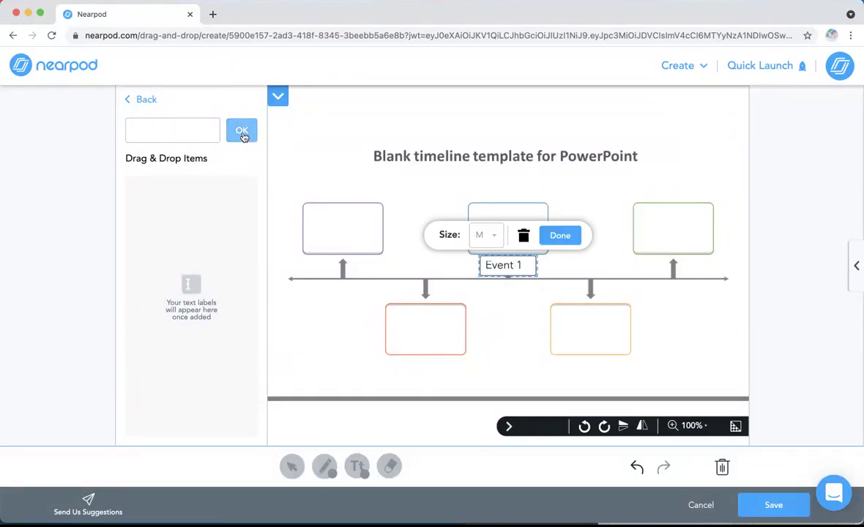
left_click(487, 235)
left_click(490, 333)
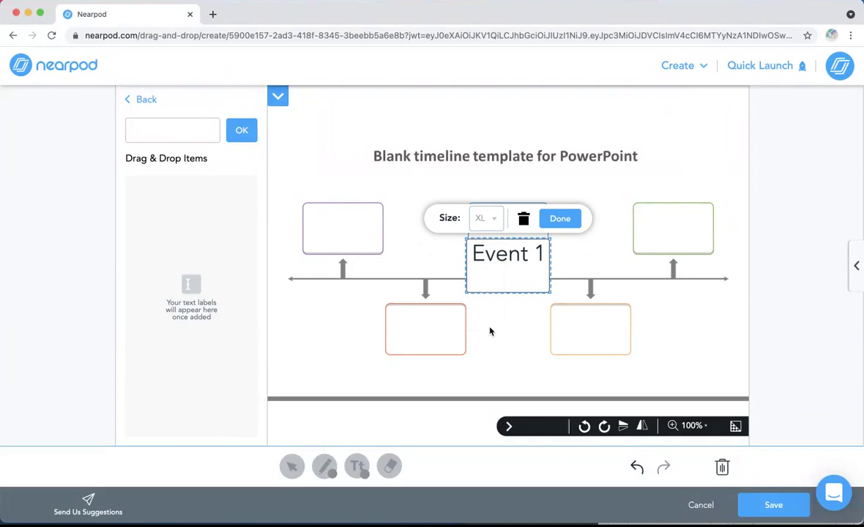
left_click(496, 221)
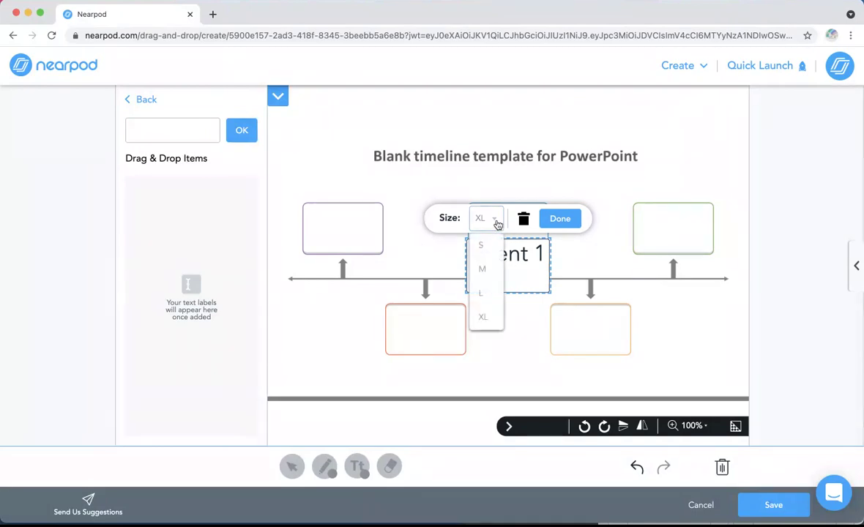
left_click(489, 292)
left_click(559, 220)
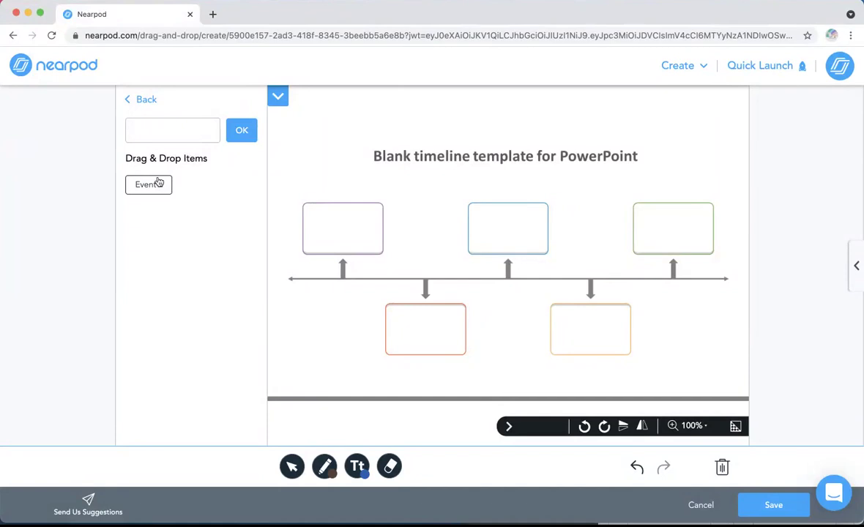
left_click(241, 131)
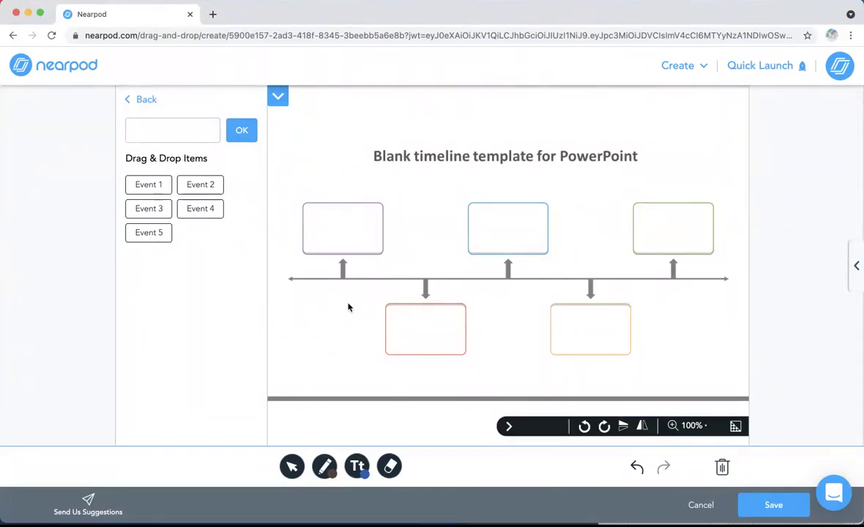
left_click(772, 506)
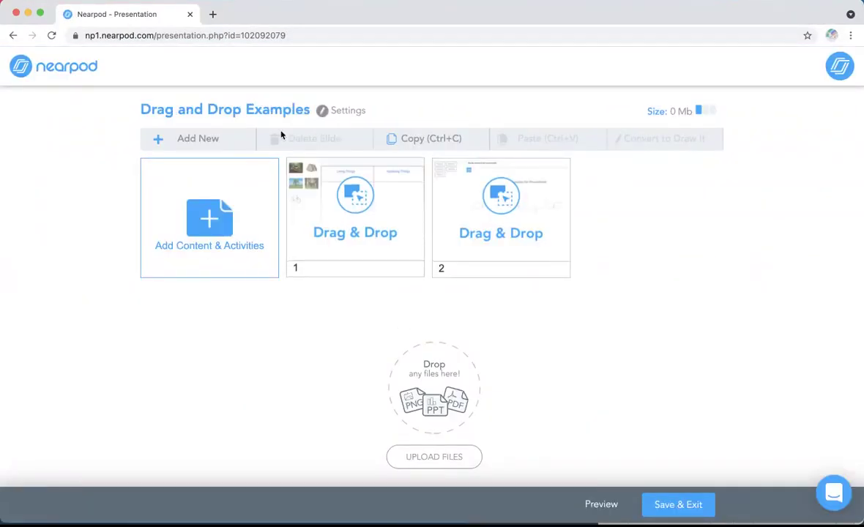
- Save & Exit the 'Drag and Drop Examples' lesson editor
left_click(700, 503)
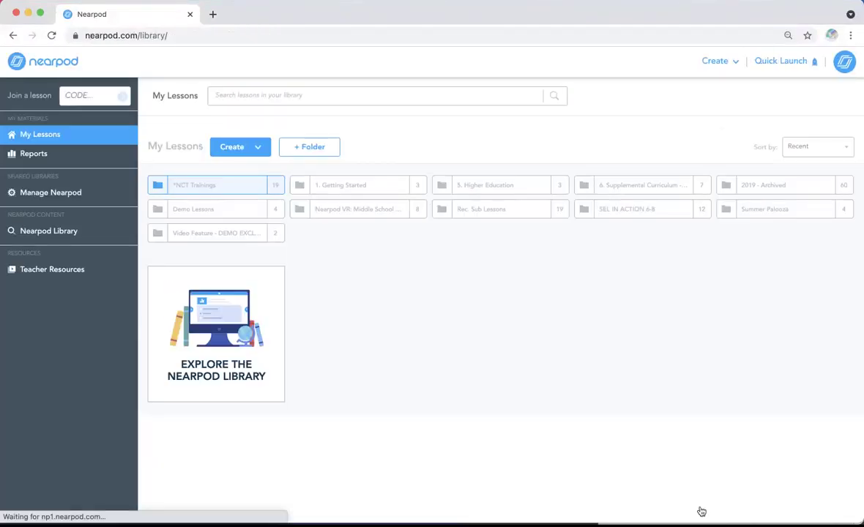